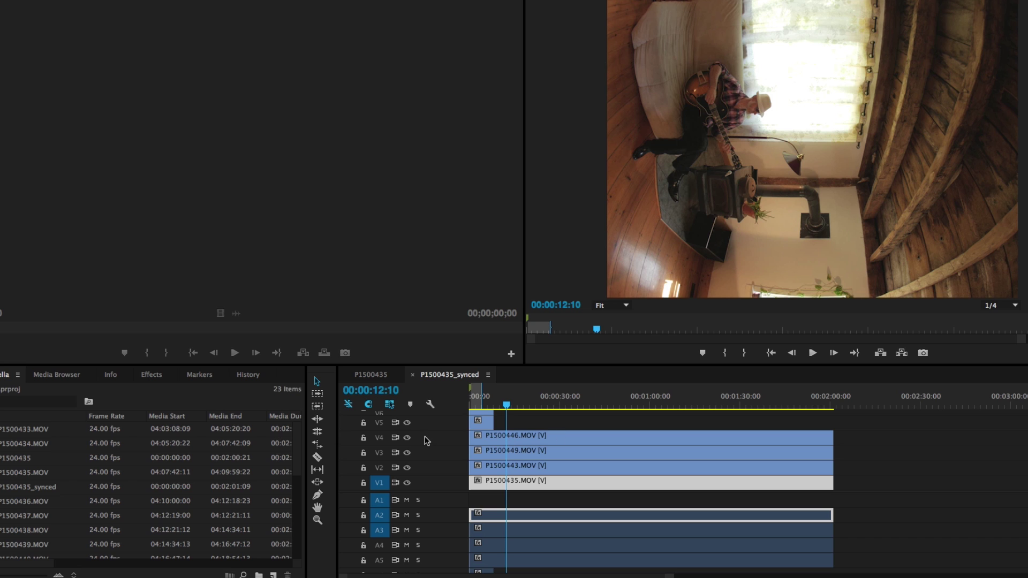
Hide tracks V4, V3 and V2 so only V1 previews, and park the playhead at 00:00:12:00
left_click(408, 438)
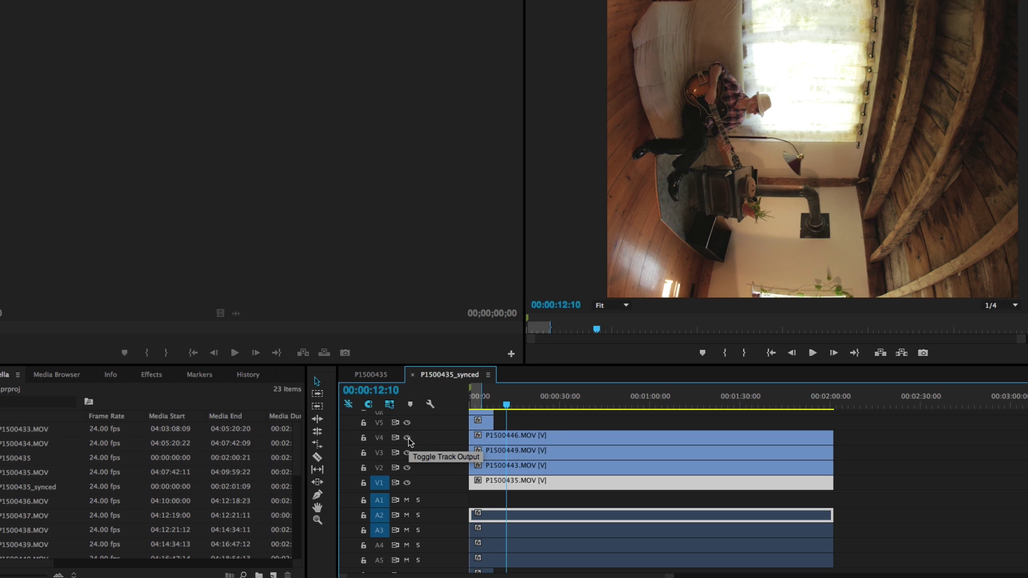
left_click(408, 438)
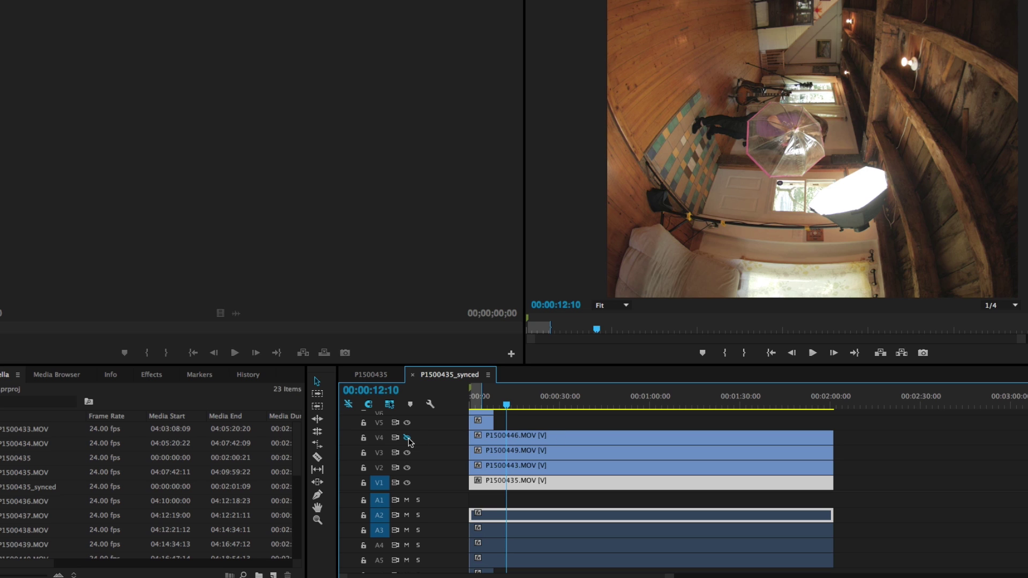
left_click(407, 453)
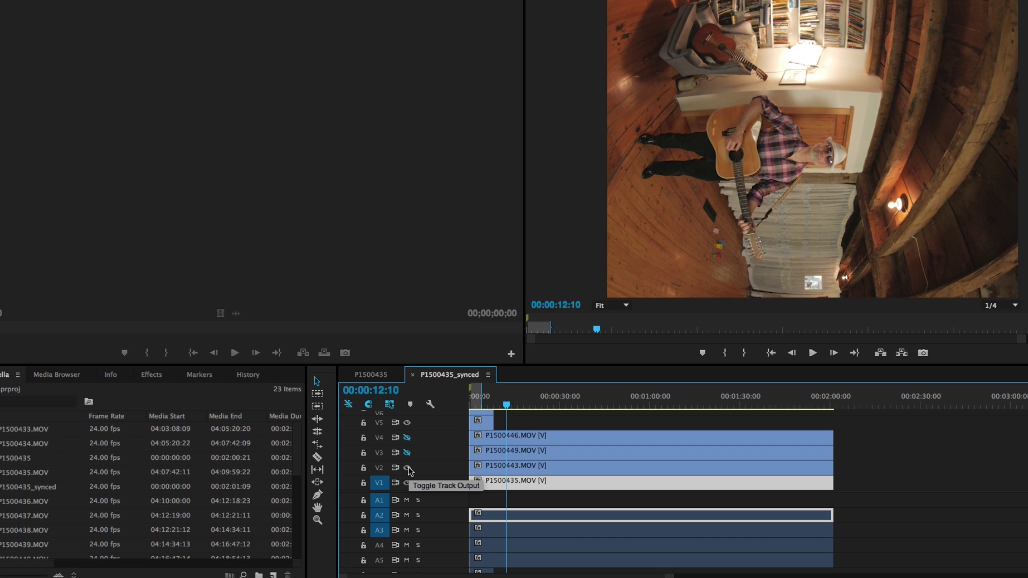
left_click(408, 468)
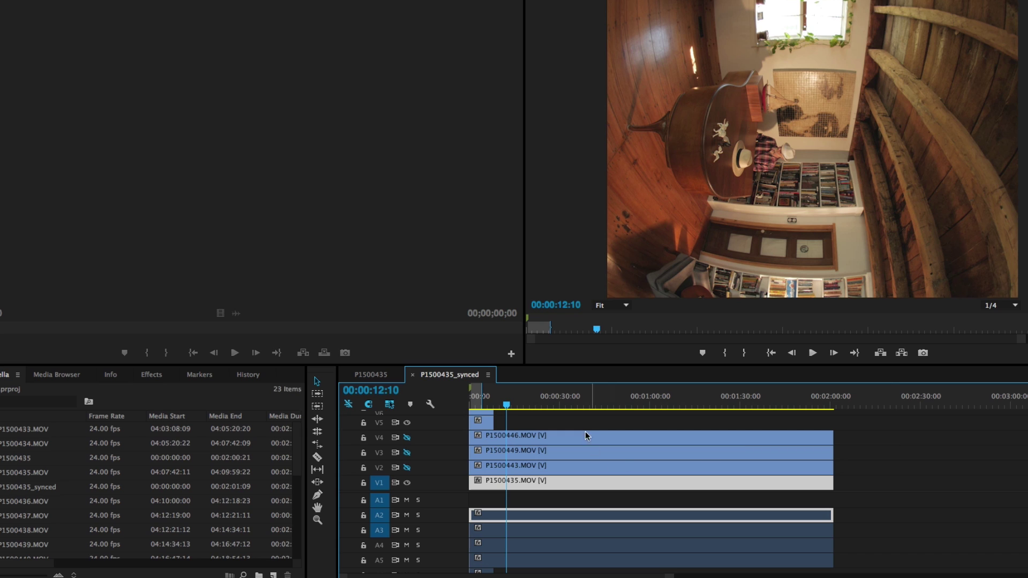
left_click(568, 439)
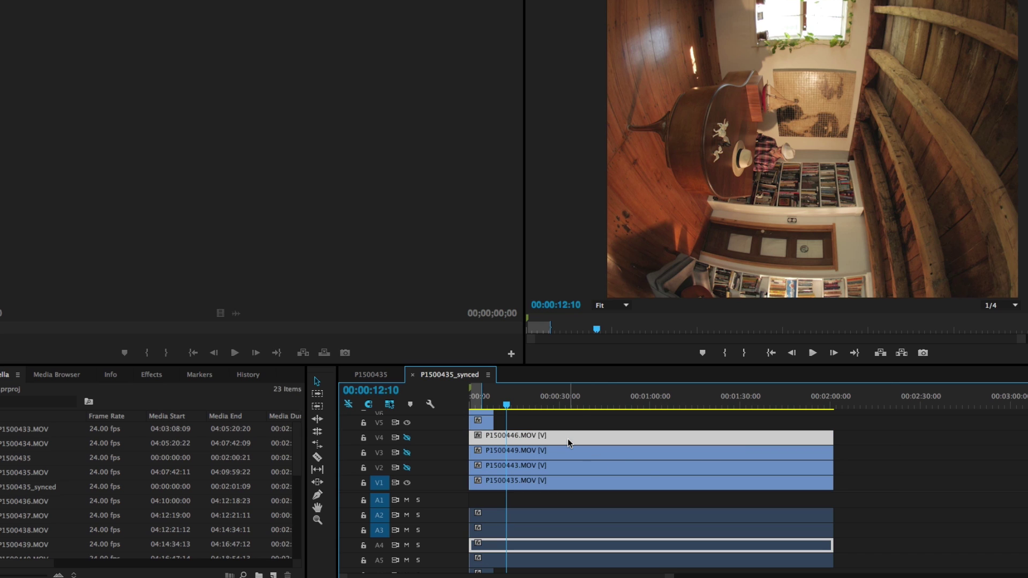
left_click(505, 406)
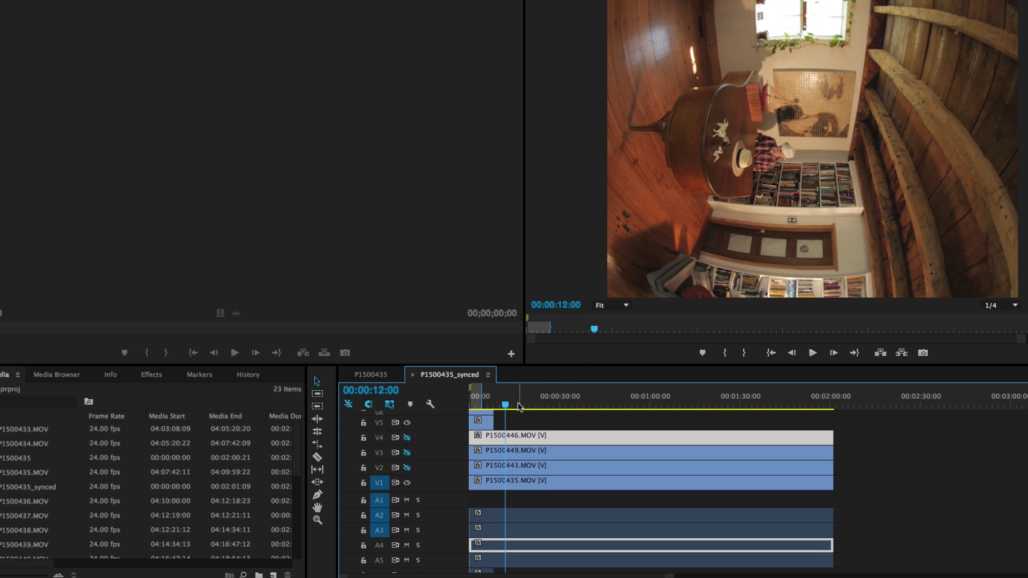
Scrub the playhead from near the start to 00:00:05:19, where V1 shows the wooden floor
left_click_drag(505, 407, 474, 407)
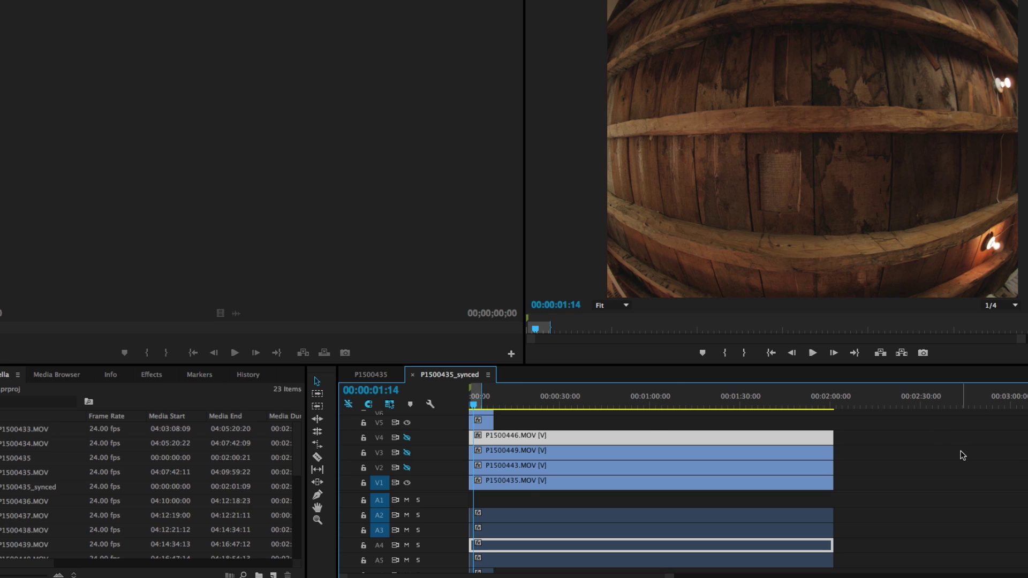
scroll(964, 456, "up", 3)
key("Right")
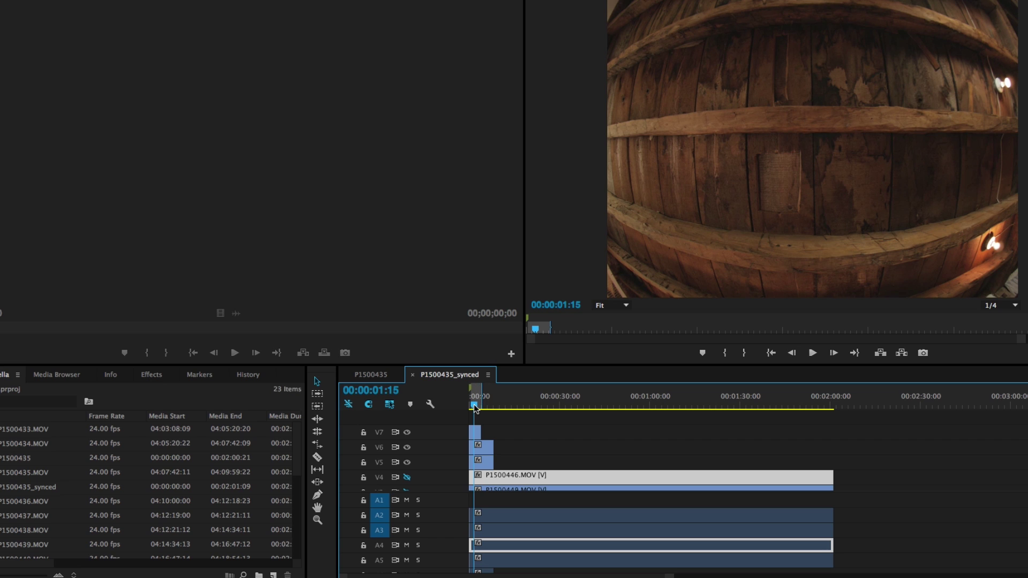
left_click_drag(474, 405, 476, 405)
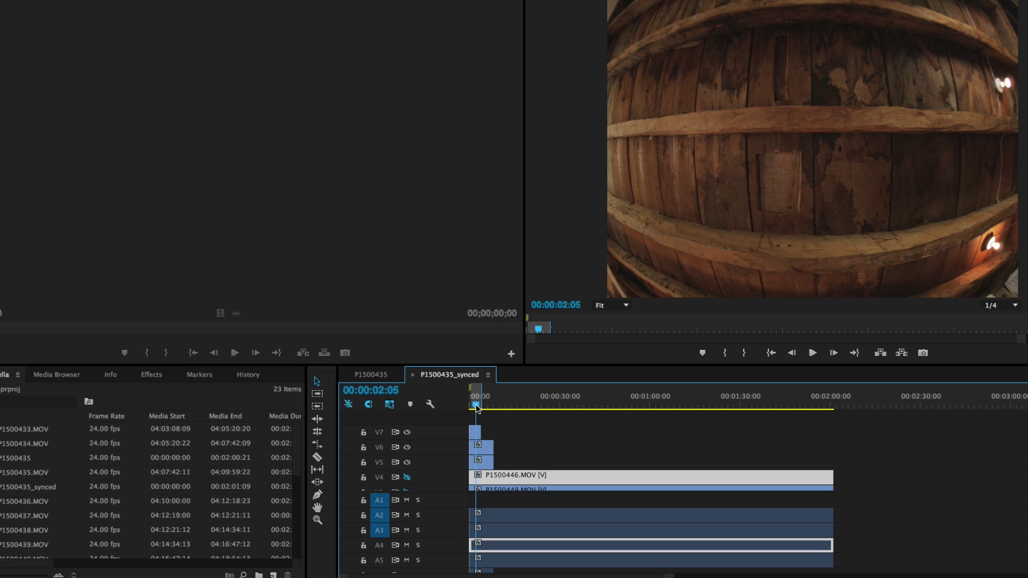
left_click_drag(476, 407, 488, 406)
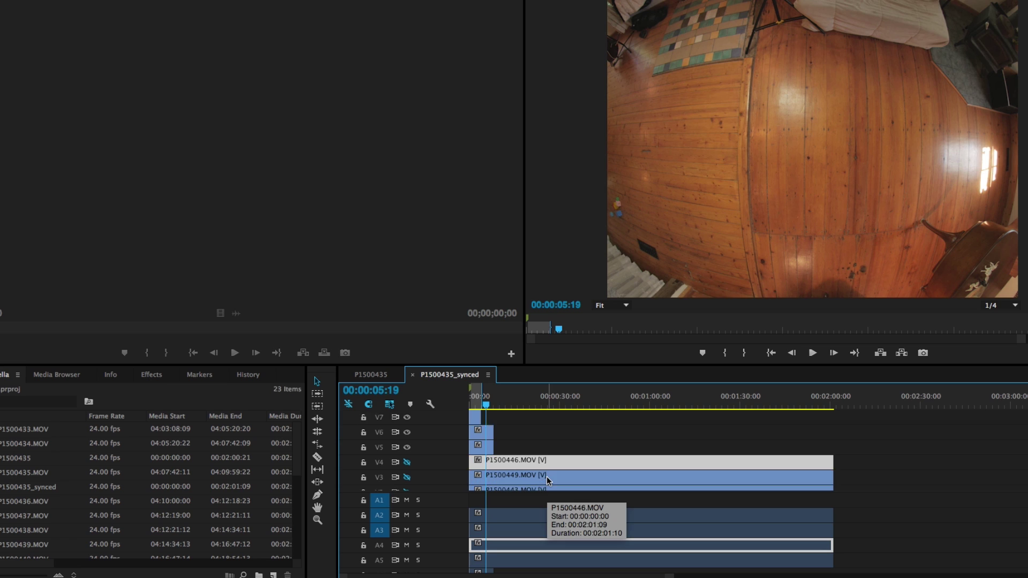
scroll(548, 476, "down", 3)
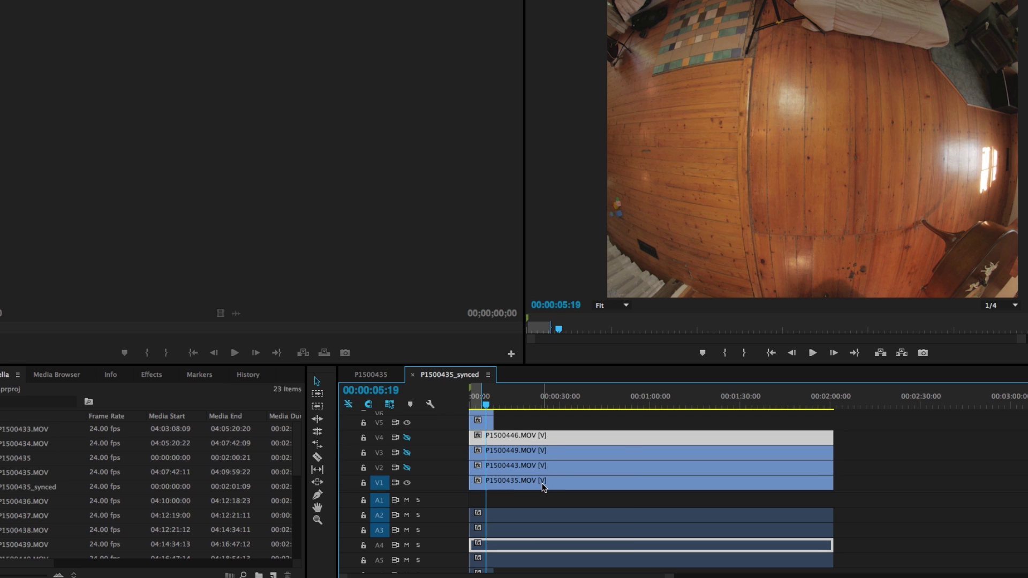
Queue a 3328×2496 TIFF image-sequence export to the render queue
left_click(85, 2)
mouse_move(109, 267)
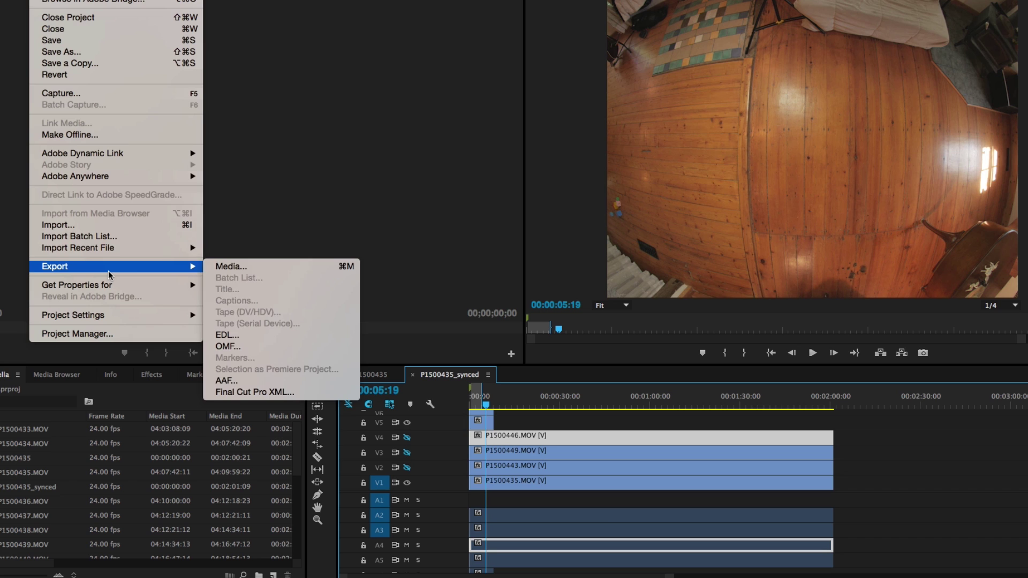
left_click(229, 271)
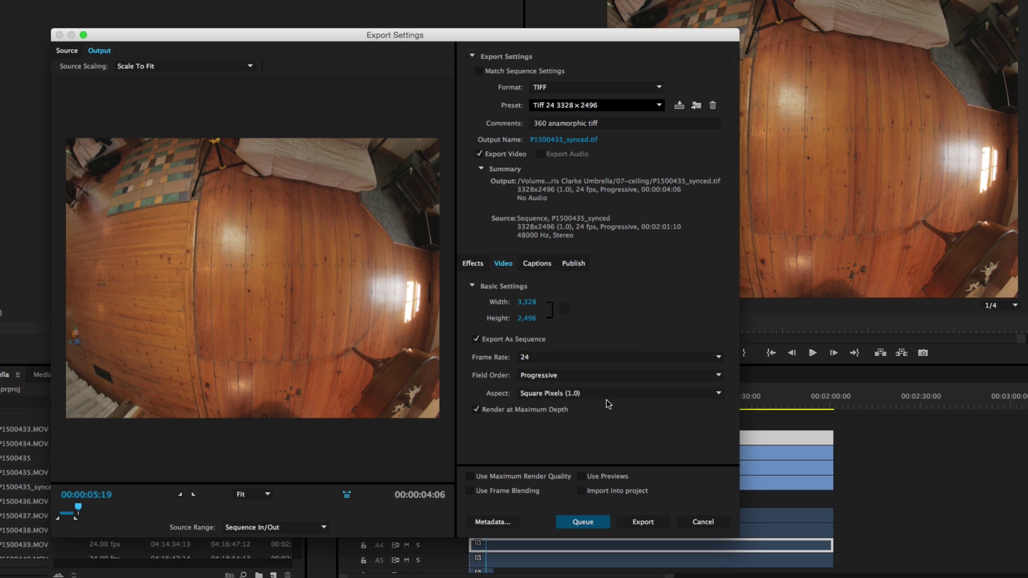
left_click(587, 523)
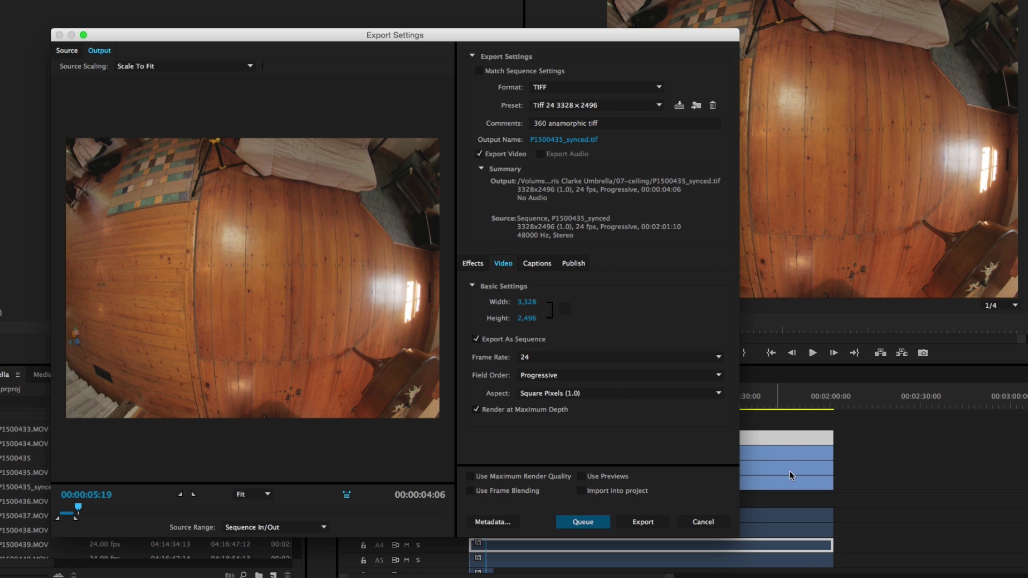
left_click(720, 525)
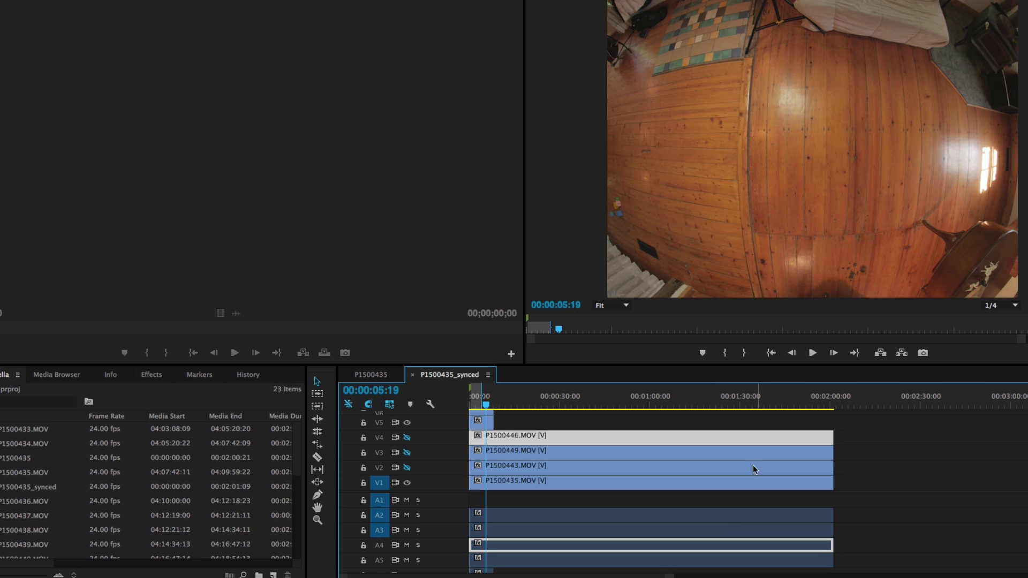
Turn track V2's output back on, move to 00:00:11:00, and save the project
left_click(407, 467)
left_click_drag(488, 405, 504, 406)
left_click(407, 453)
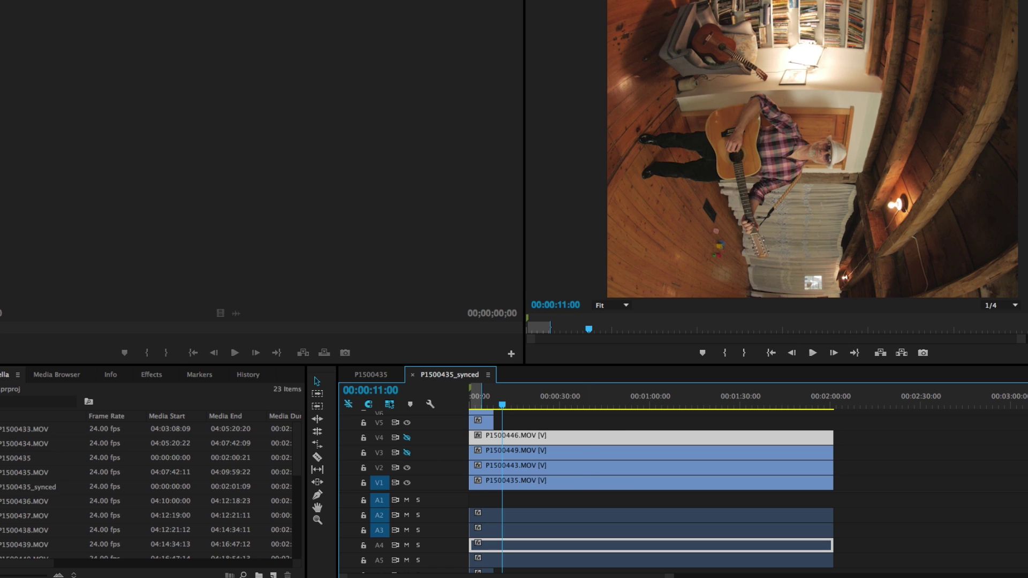
key("ctrl+s")
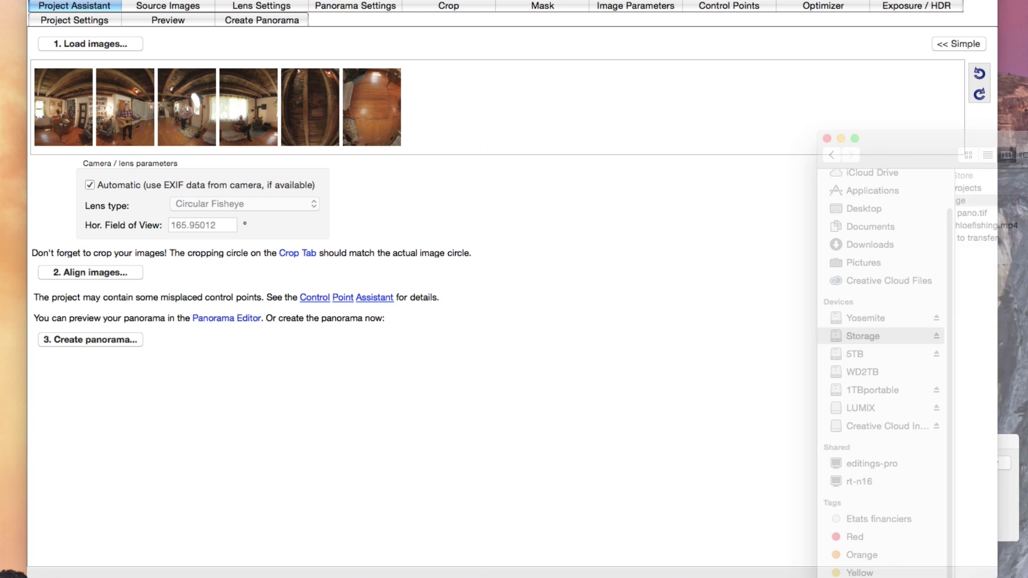
Move the file browser aside, check the fisheye crop circle and project settings, then return to the assistant
left_click_drag(1007, 136, 616, 80)
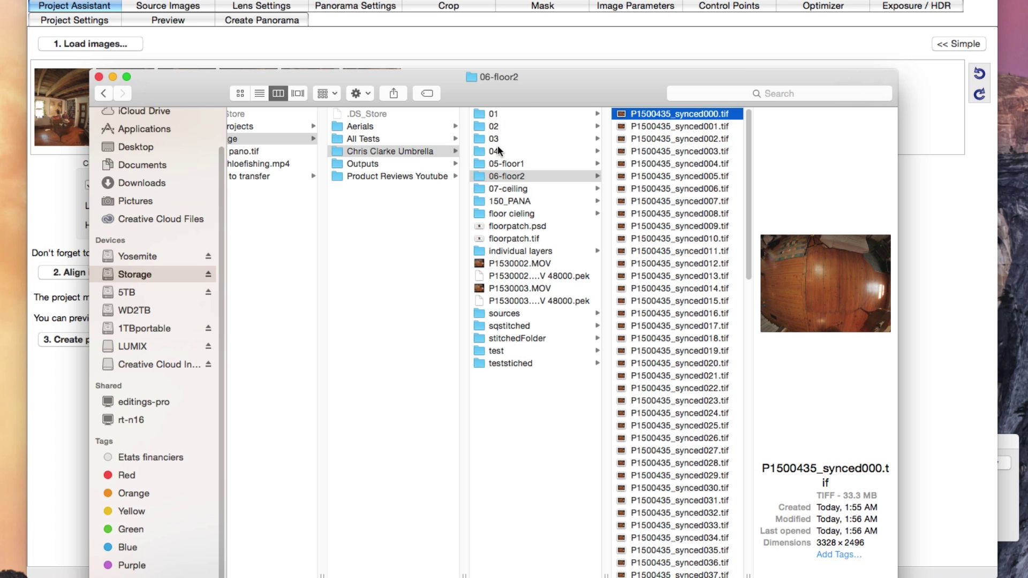
left_click_drag(529, 80, 1027, 80)
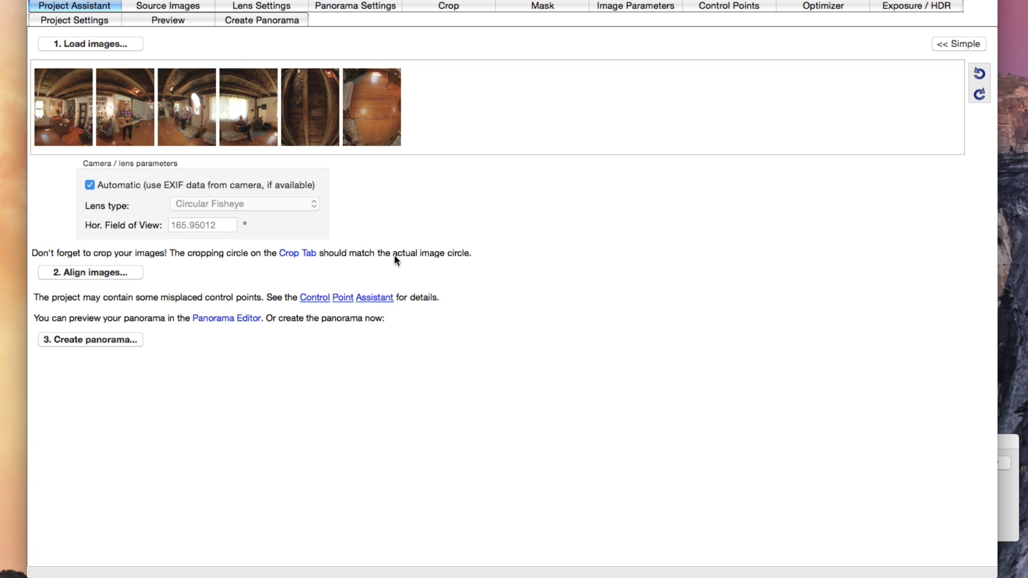
left_click(293, 254)
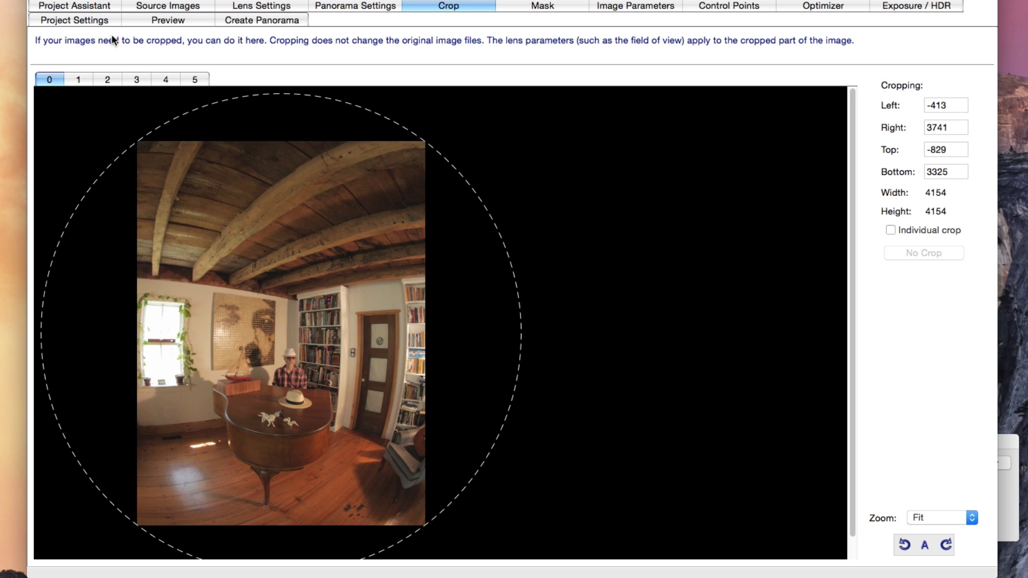
left_click(69, 18)
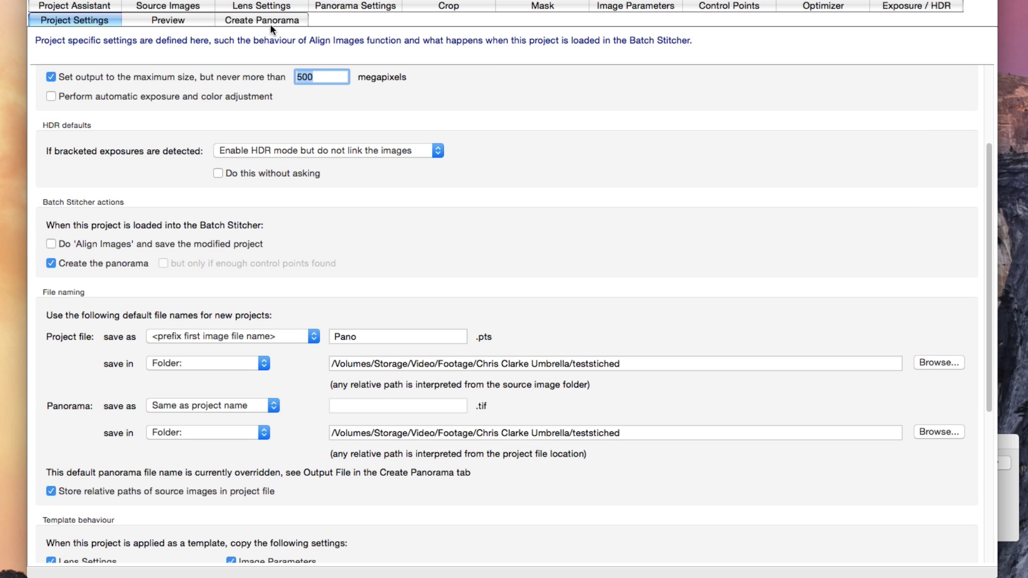
left_click(92, 6)
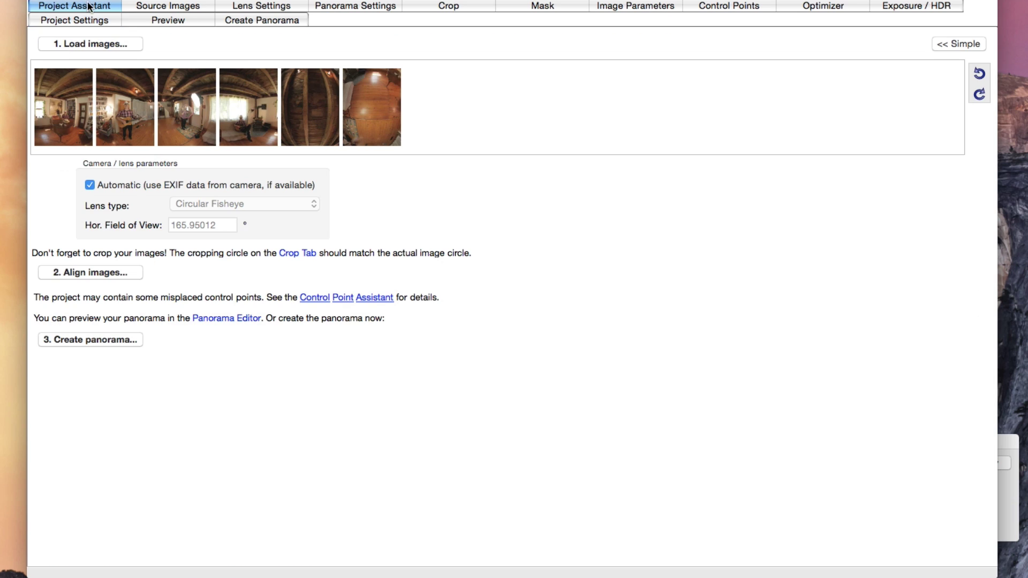
Align the images into a 360×180 equirectangular stitch and magnify a floor seam in the Detail Viewer
left_click(125, 271)
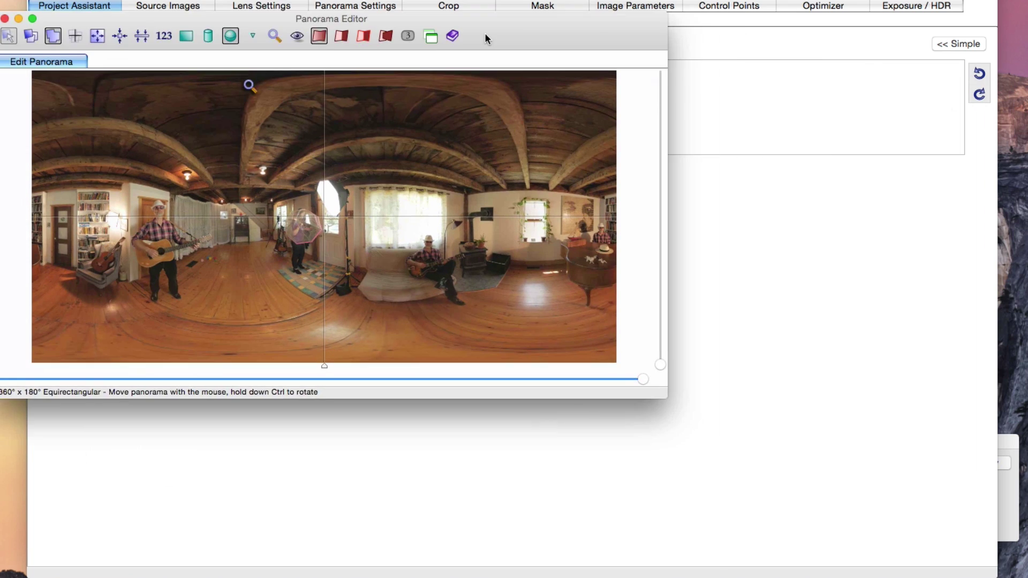
left_click_drag(484, 34, 639, 46)
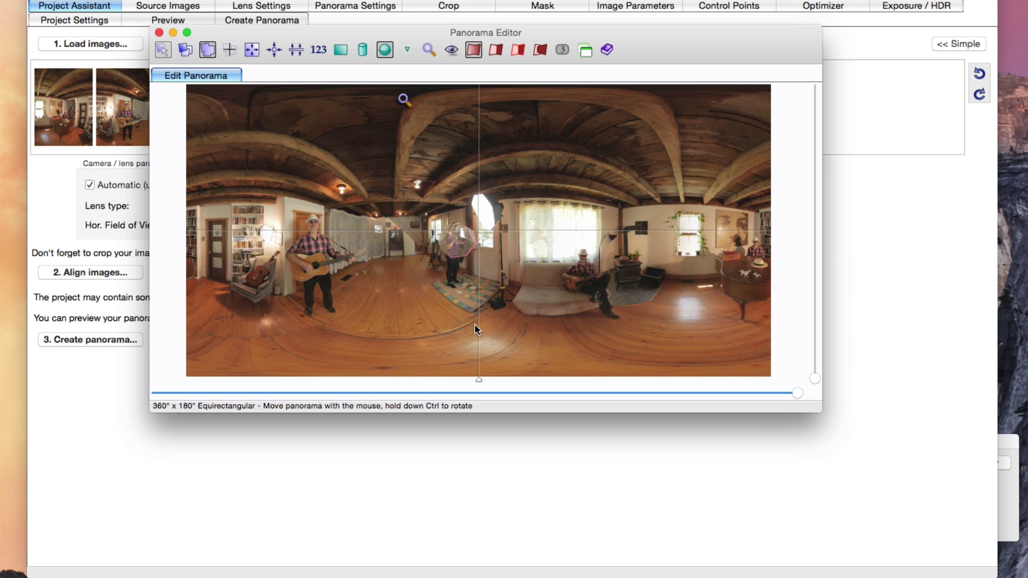
left_click(429, 50)
left_click(367, 316)
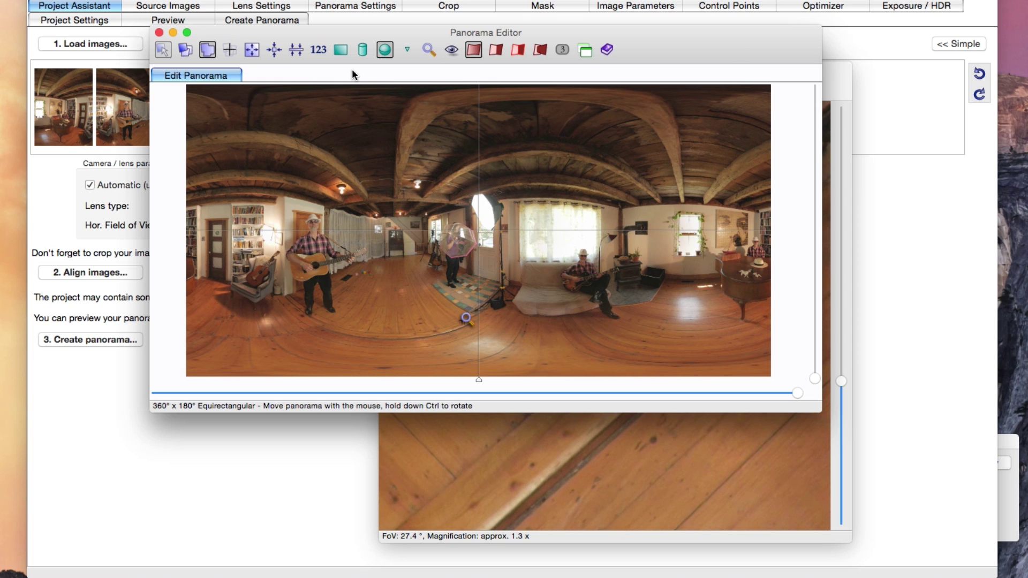
left_click(668, 498)
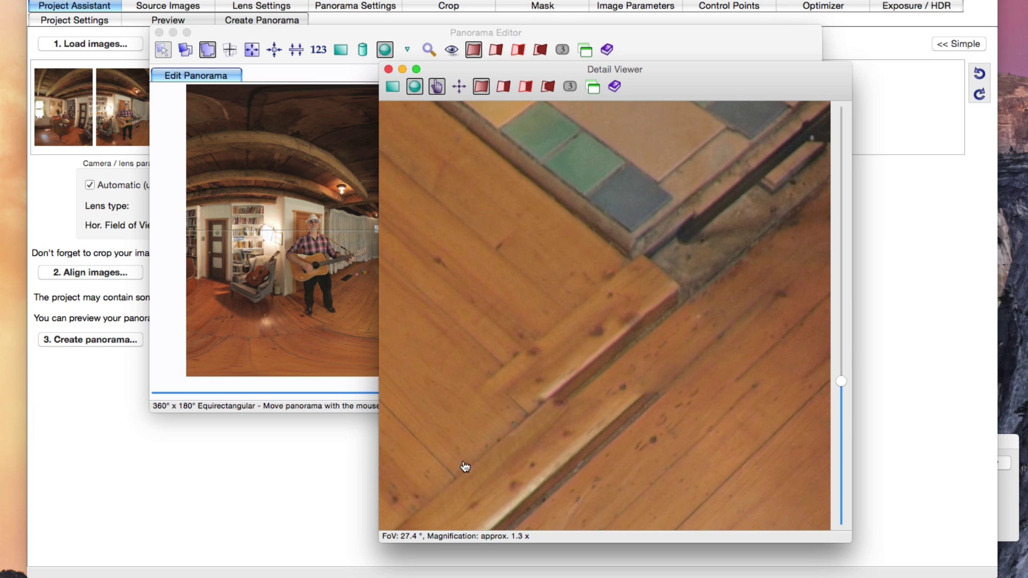
Select image 06-floor2 in the Source Images list and delete it from the project
left_click(245, 443)
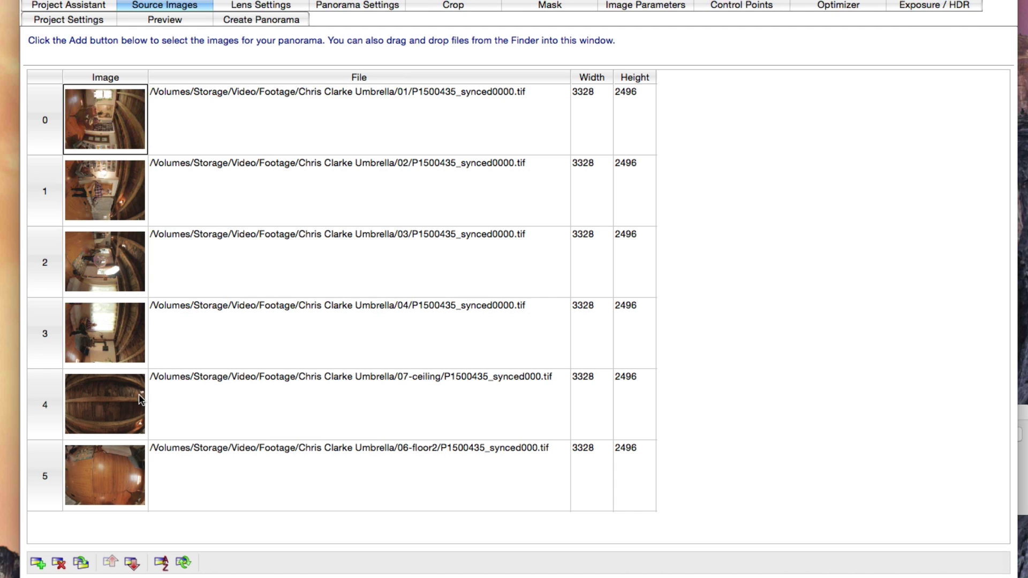
left_click(110, 485)
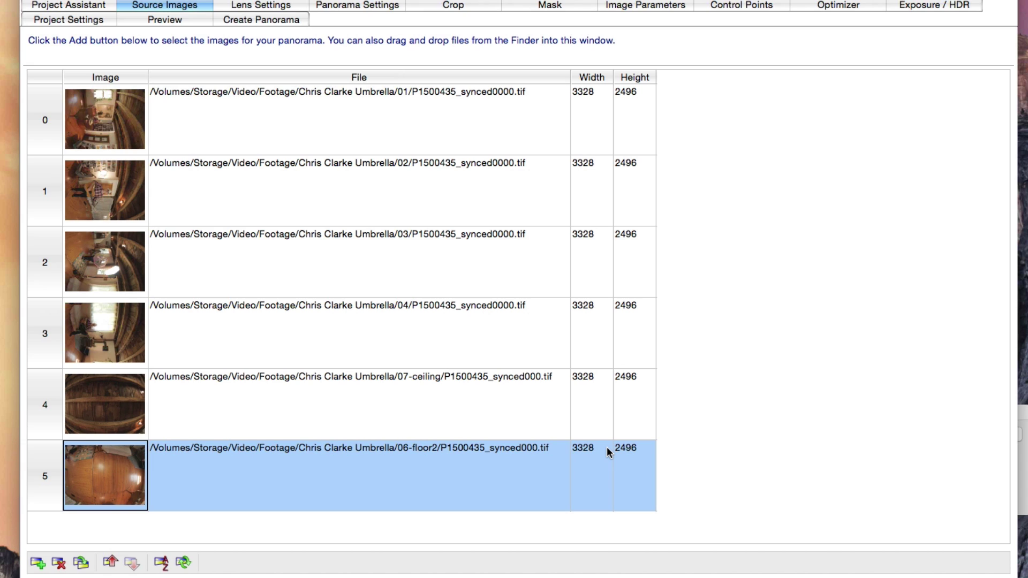
key("Delete")
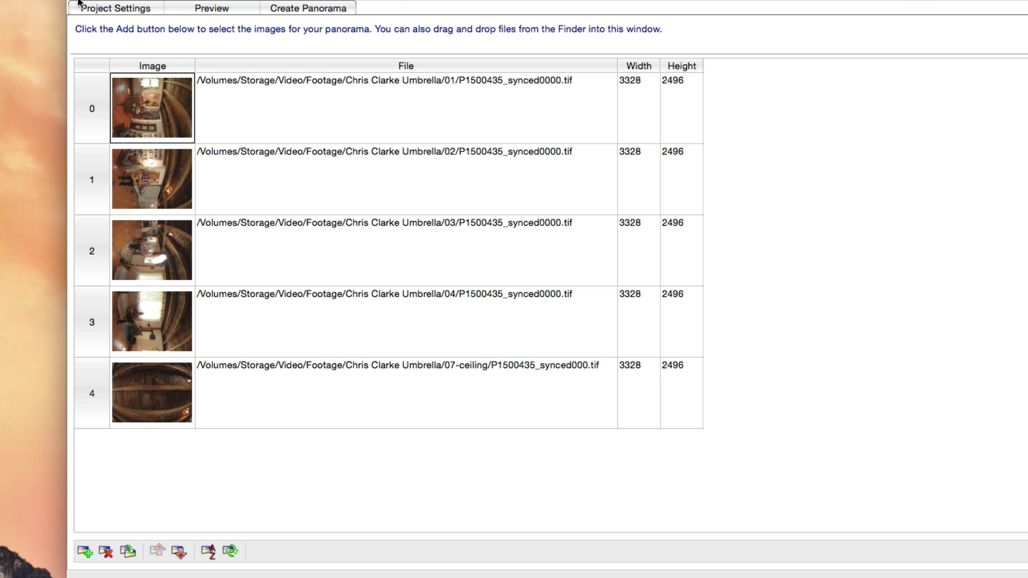
Set the output to maximum size, 8996×4498, as an uncompressed 16-bit TIFF
left_click(310, 9)
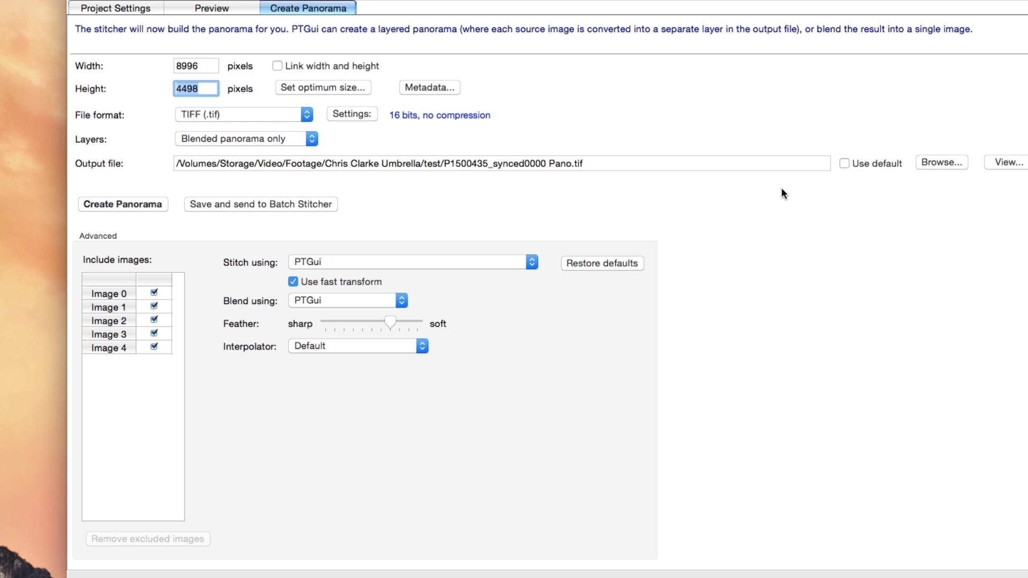
left_click(299, 89)
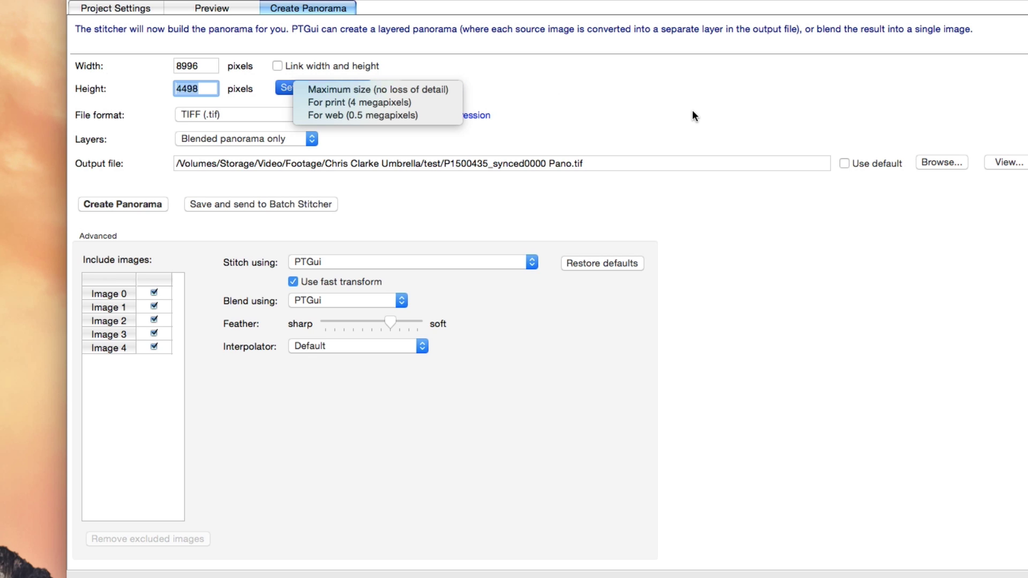
left_click(374, 90)
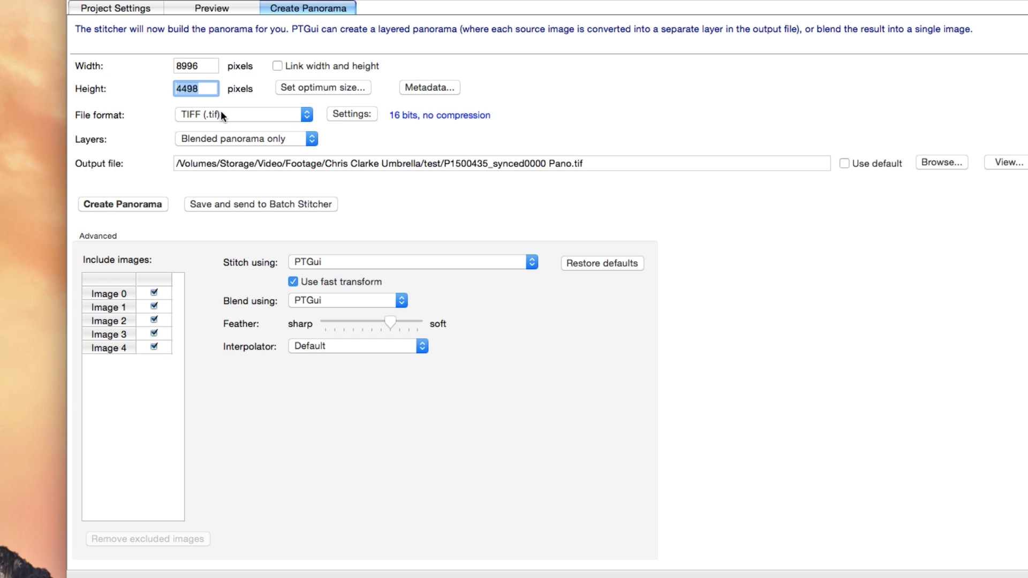
left_click(402, 116)
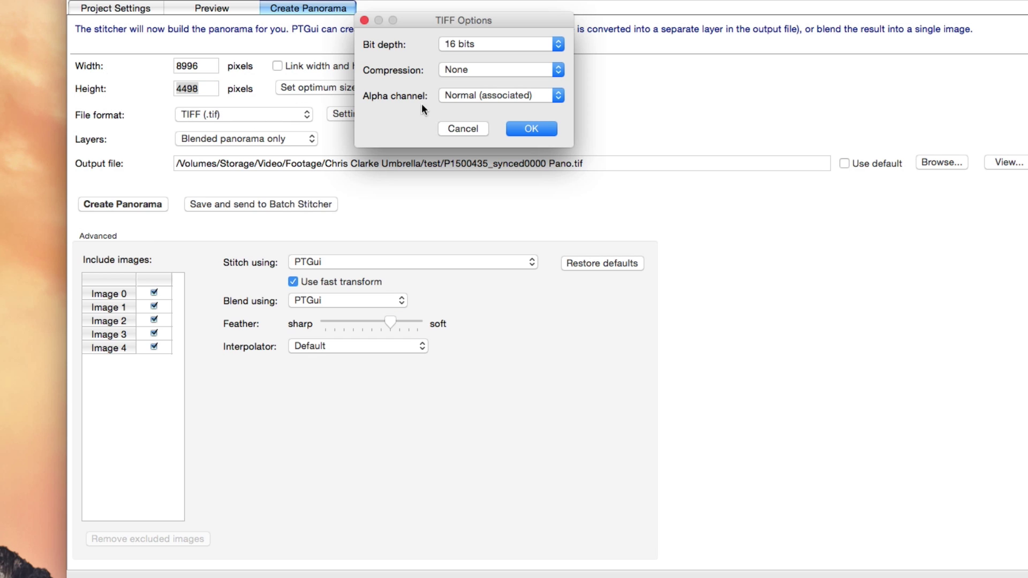
left_click(546, 44)
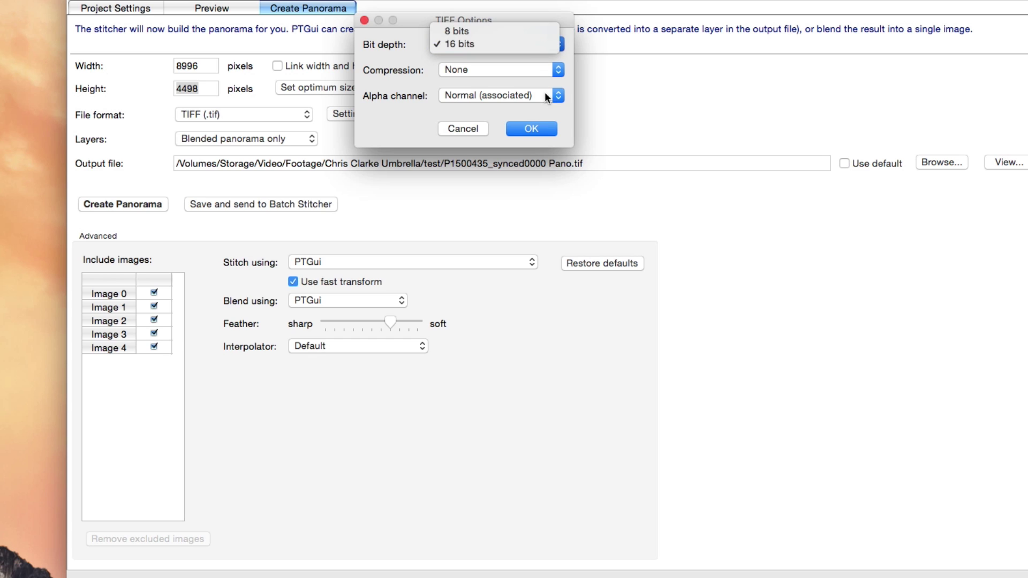
left_click(492, 128)
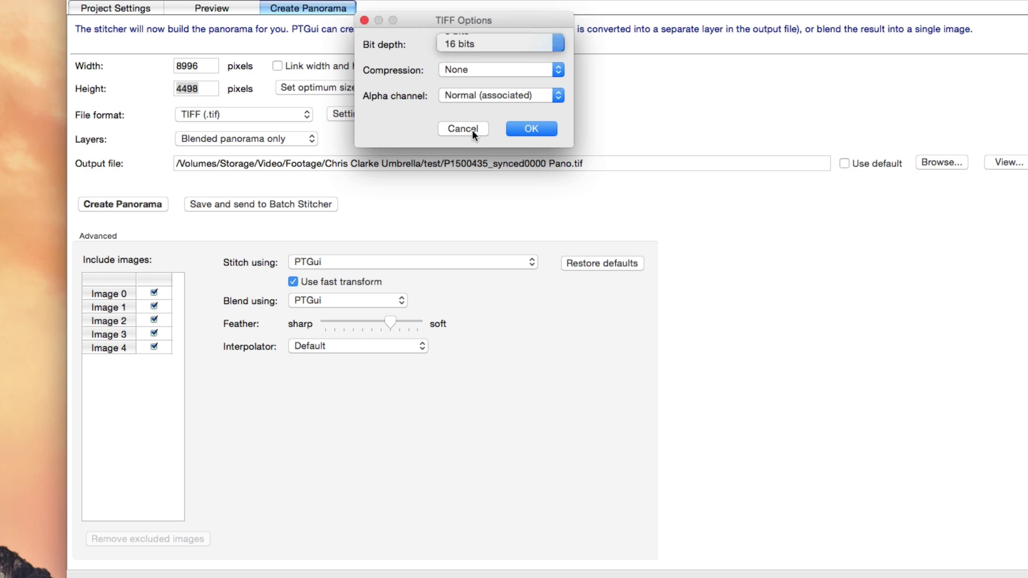
left_click(533, 129)
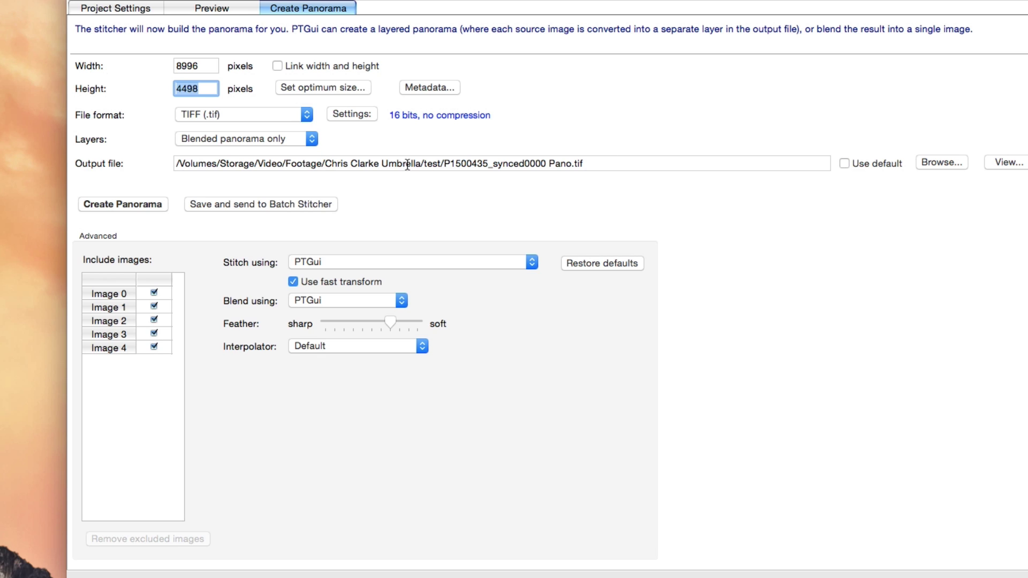
Start stitching, accept the optimizer warning and overwrite P1500435_synced0000 Pano.tif
left_click(104, 205)
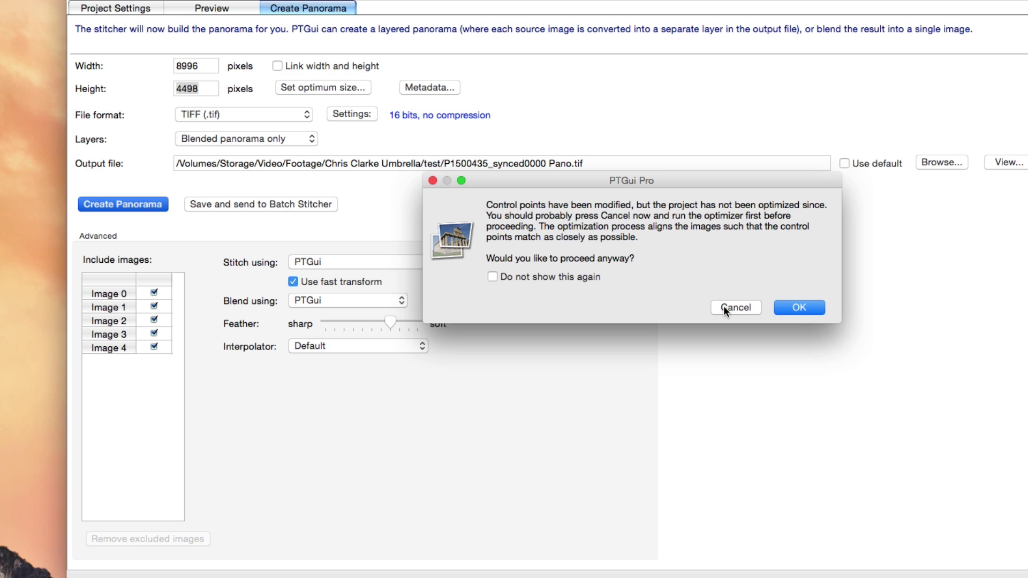
left_click(798, 309)
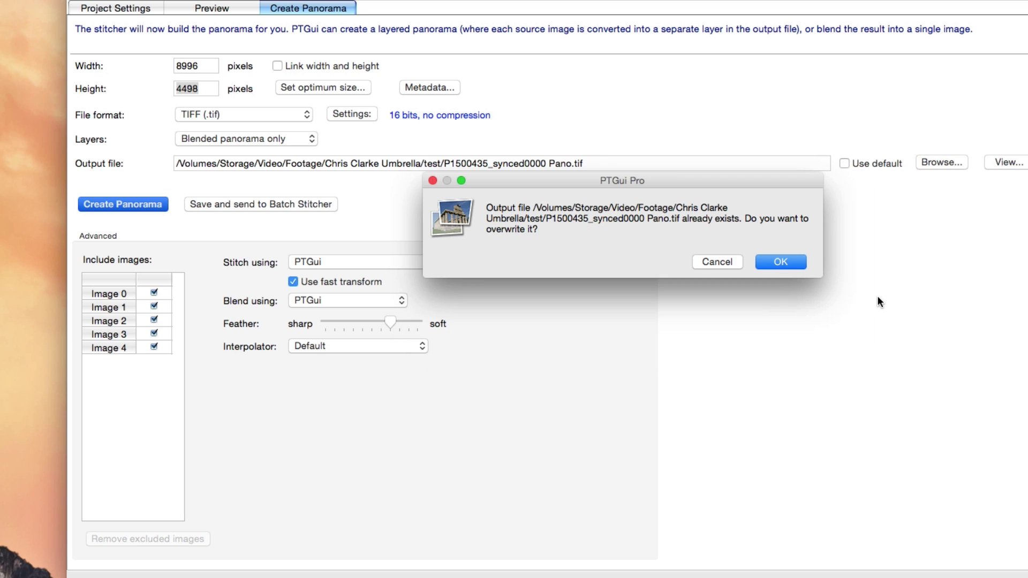
left_click(775, 264)
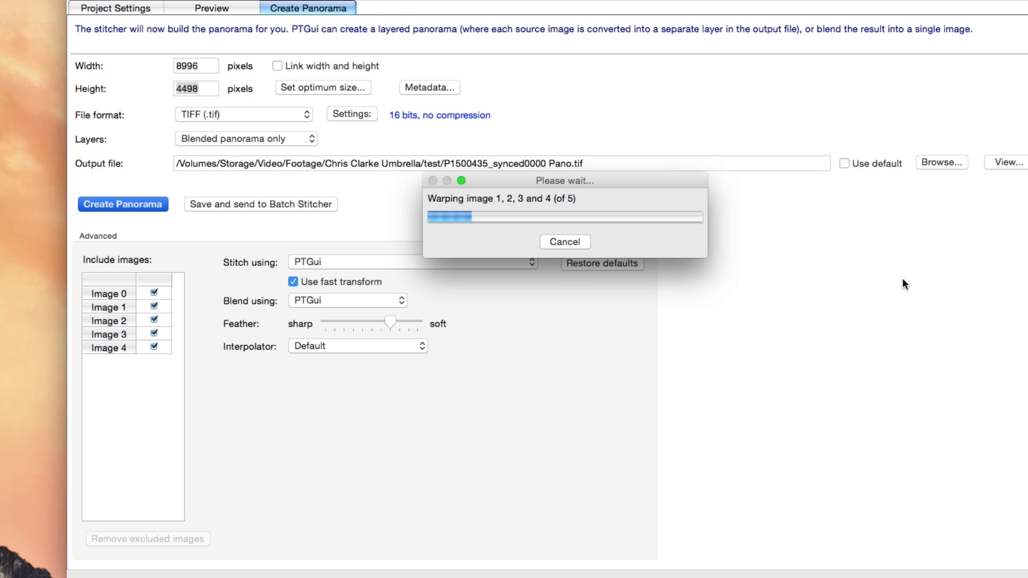